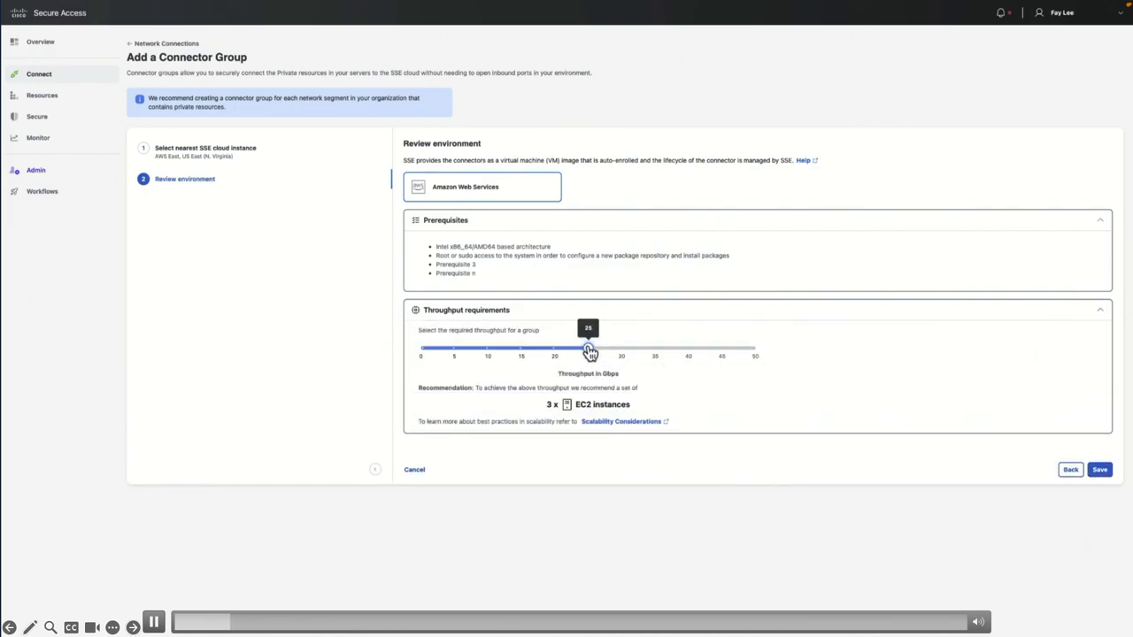
pyautogui.click(154, 625)
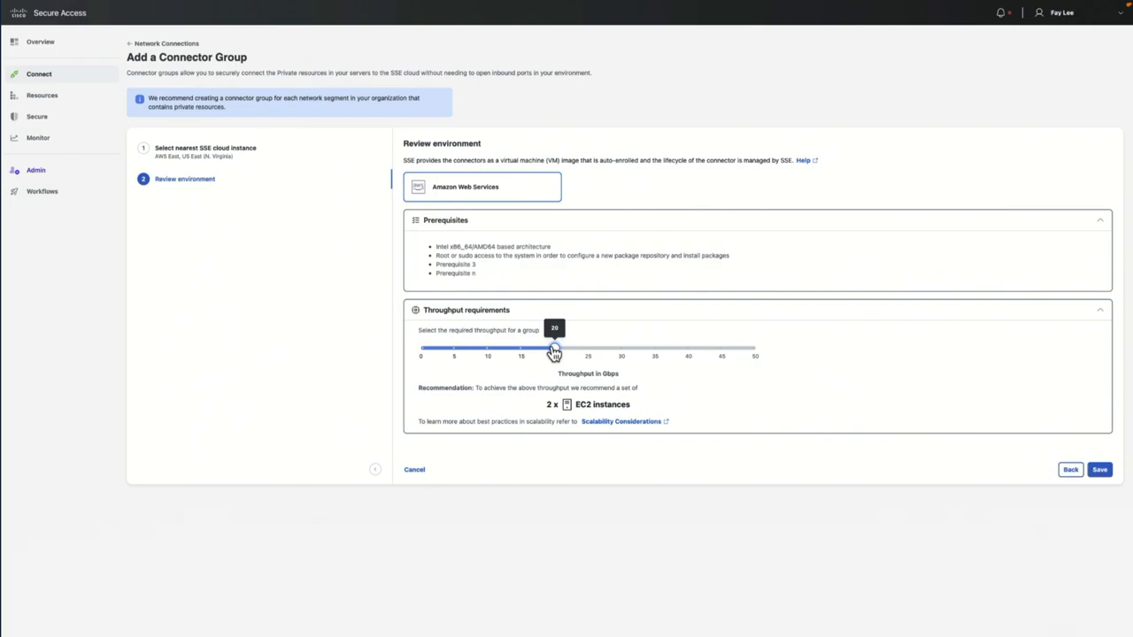
pyautogui.moveTo(43, 598)
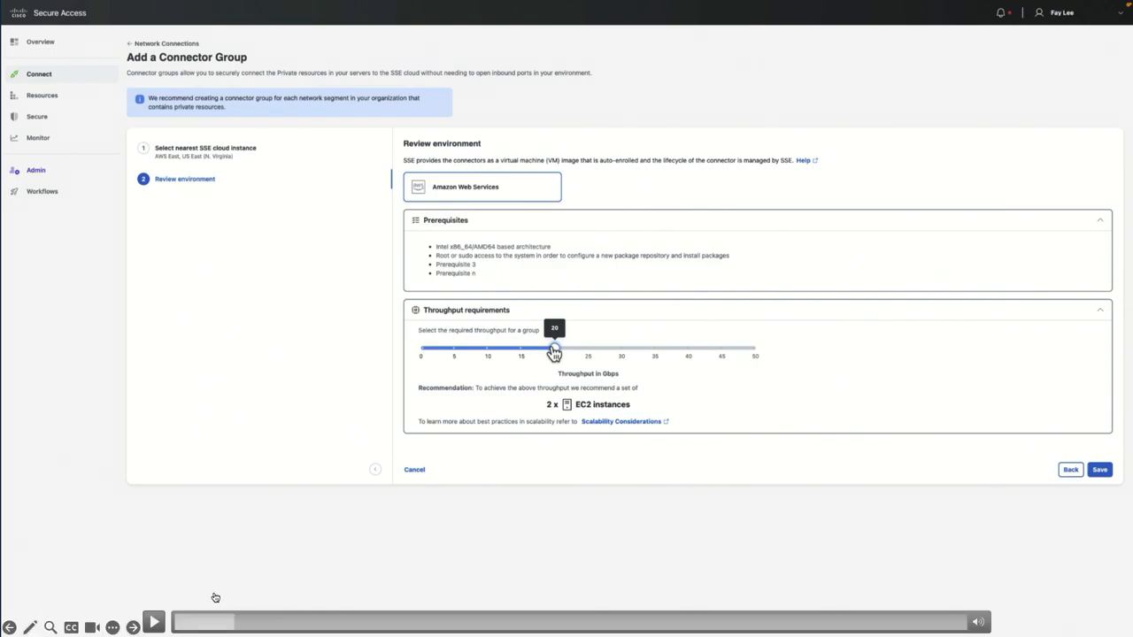
pyautogui.click(155, 623)
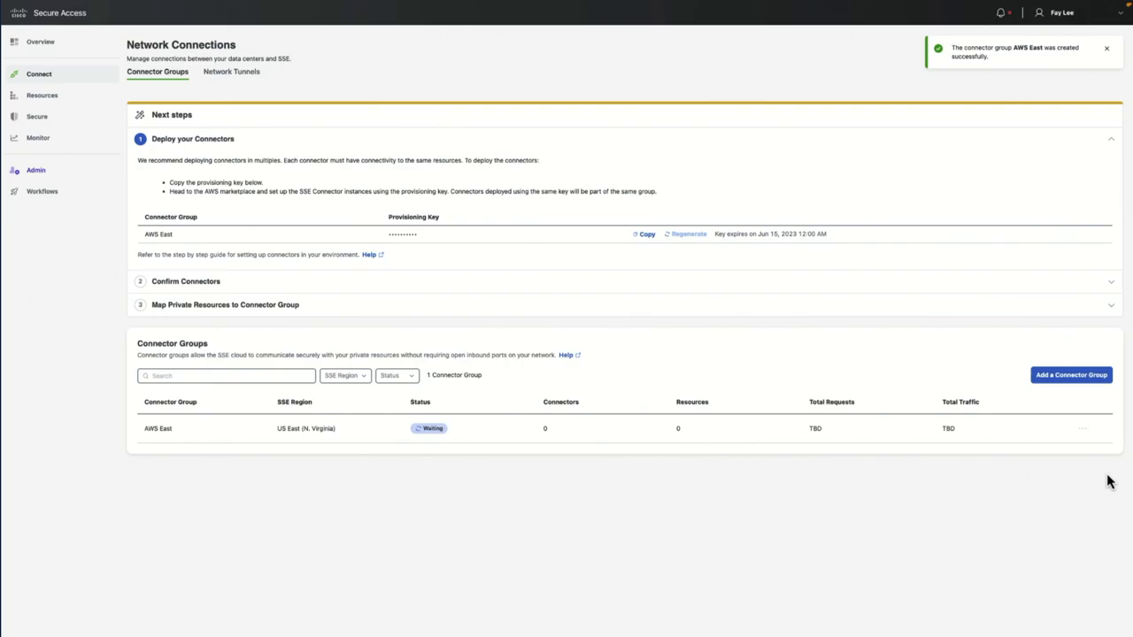
# Map the Jira-AWS private resource to the AWS East connector group and save the mapping.
pyautogui.click(334, 305)
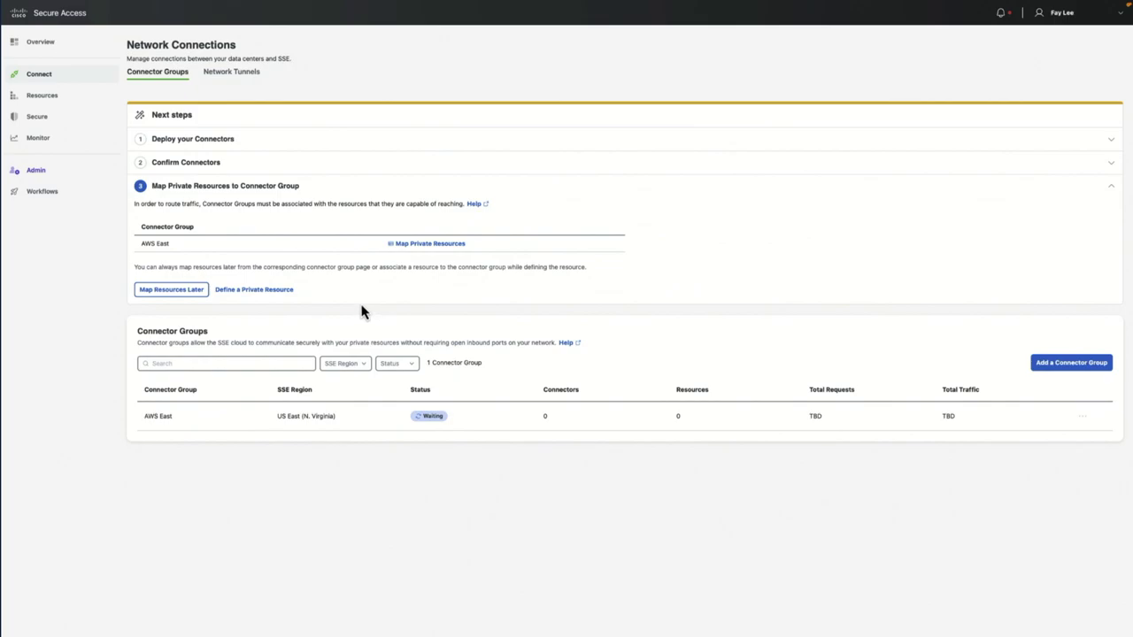
pyautogui.click(432, 245)
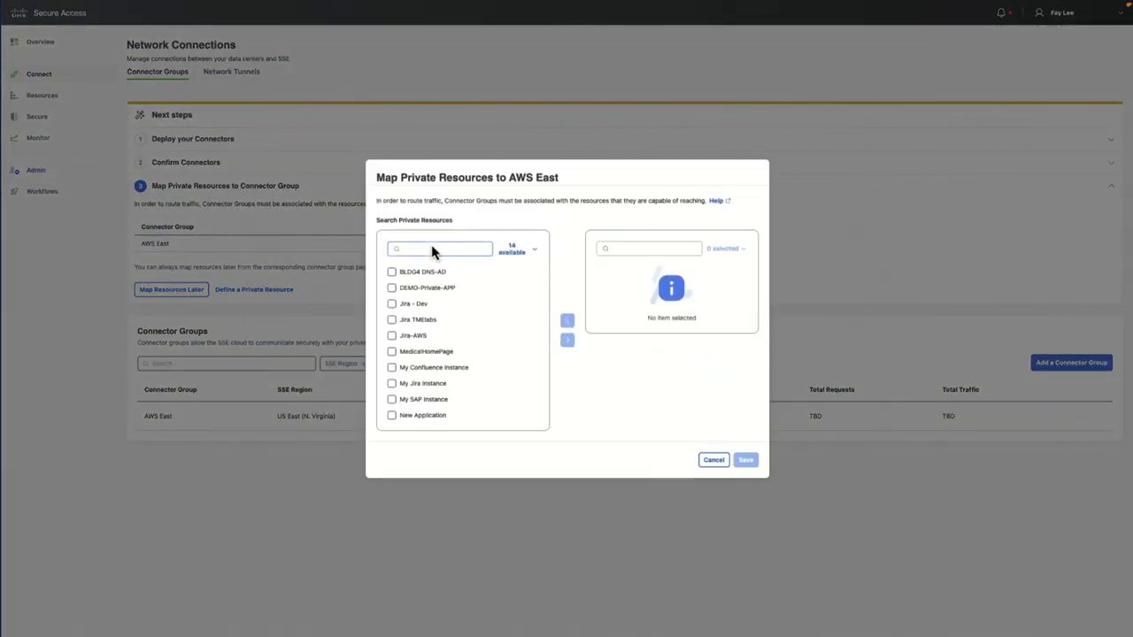
pyautogui.click(392, 335)
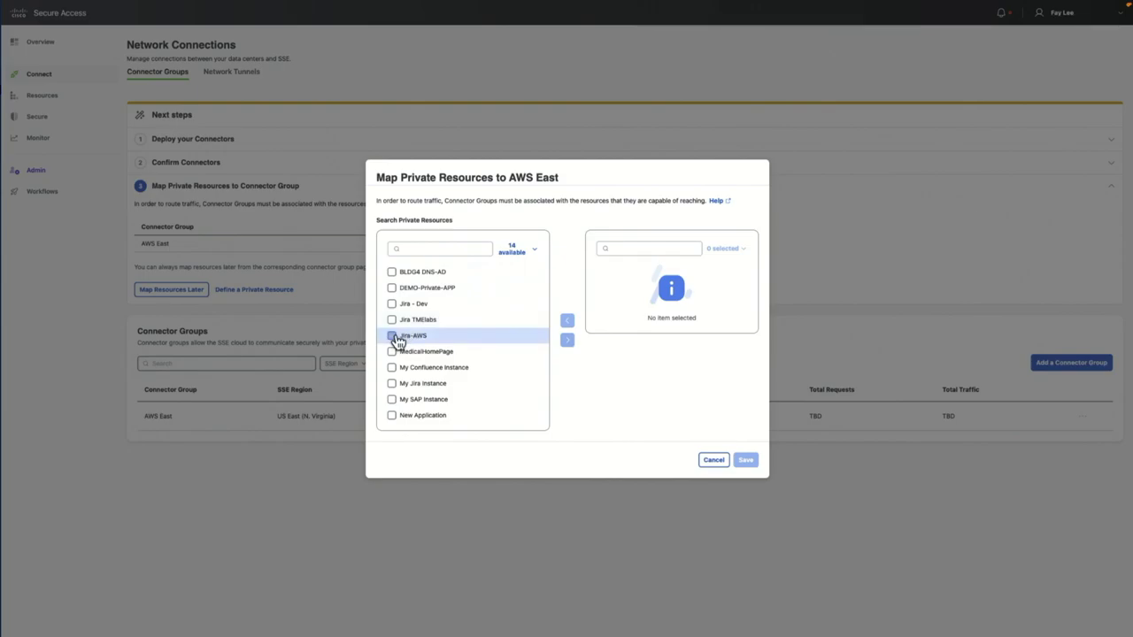
pyautogui.click(567, 340)
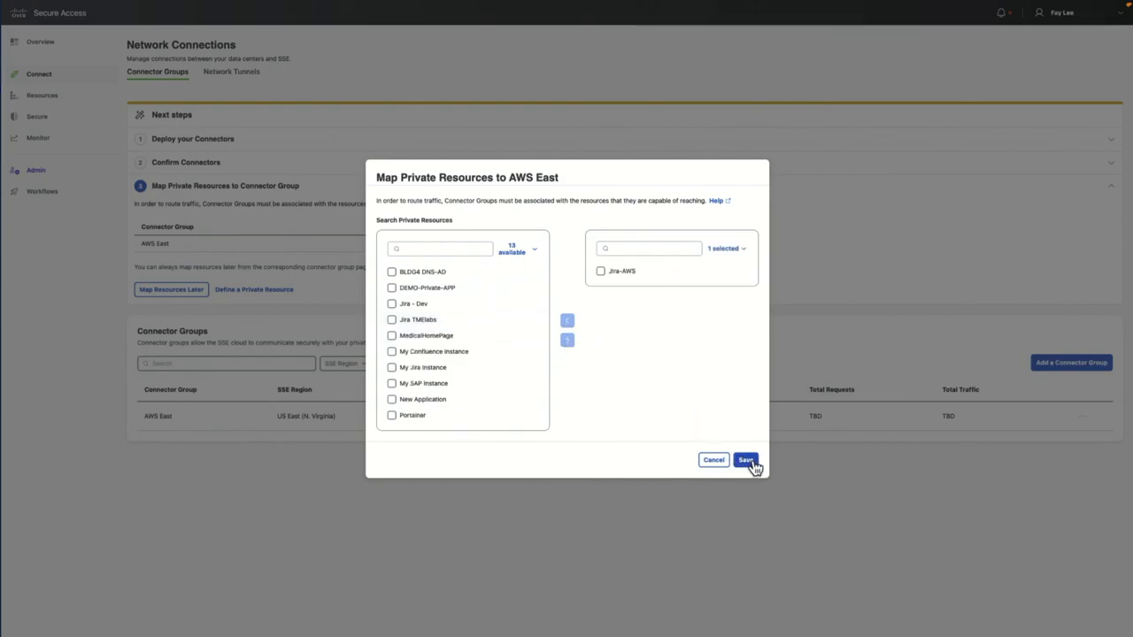
pyautogui.click(754, 466)
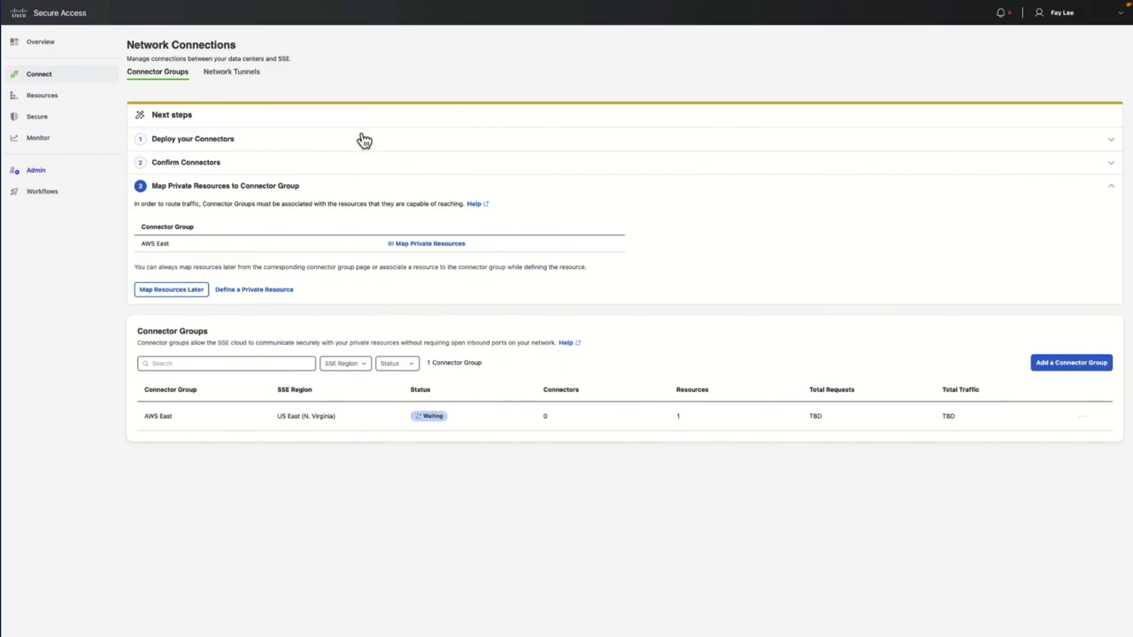
# Copy the provisioning key of the AWS East connector group from the connector deployment instructions.
pyautogui.click(235, 142)
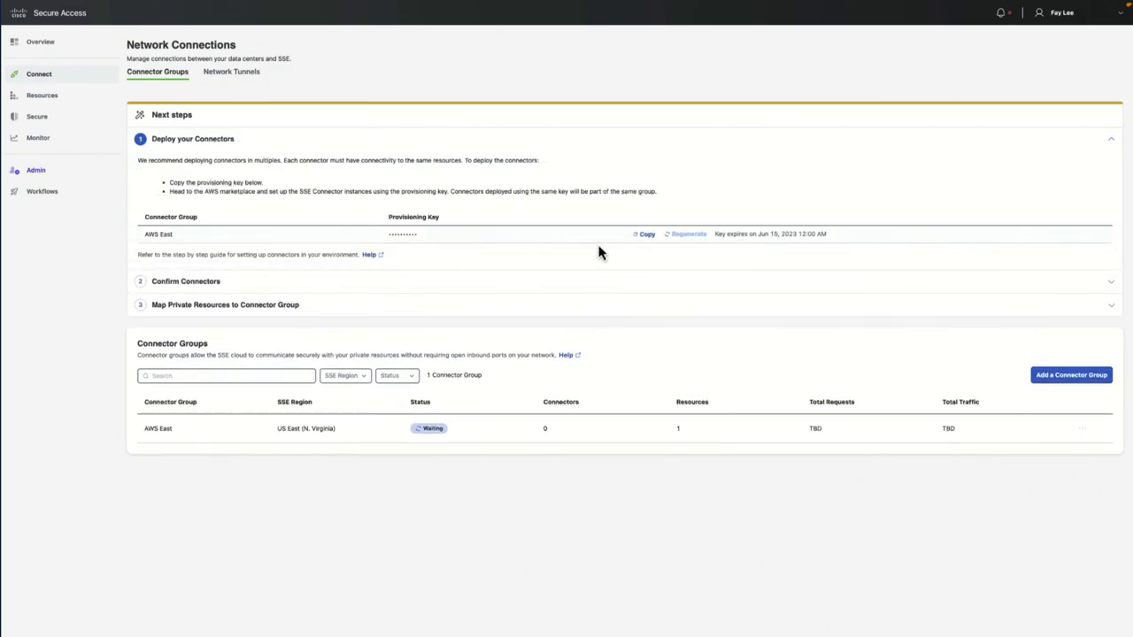
pyautogui.click(647, 236)
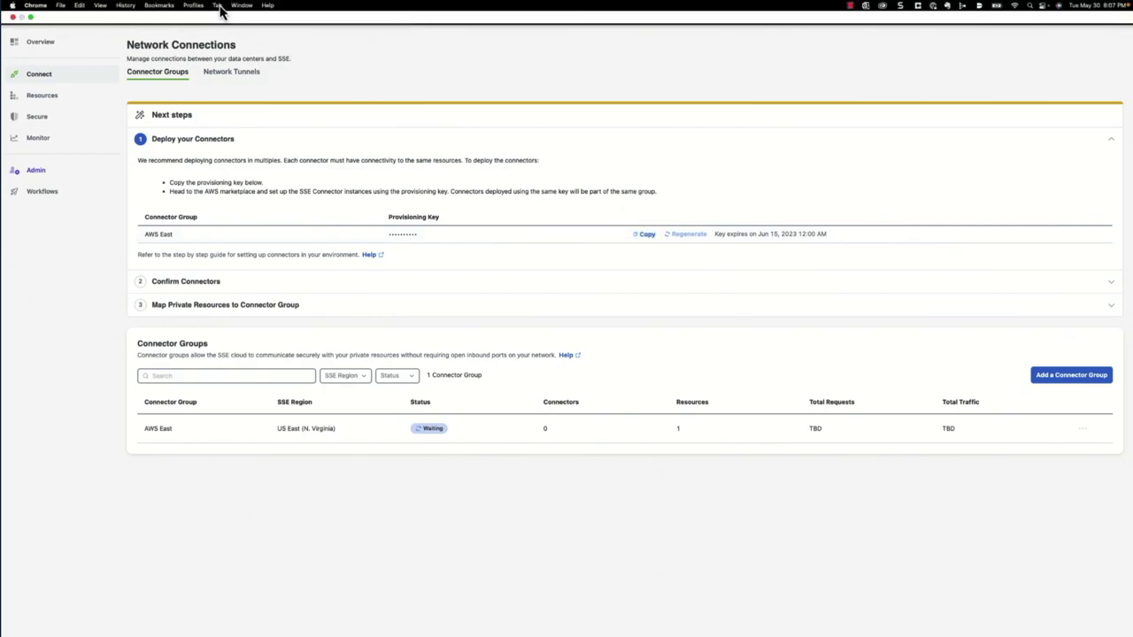
# Switch to the AWS EC2 console and launch one instance from the HQ-AppC-Template launch template.
pyautogui.click(218, 6)
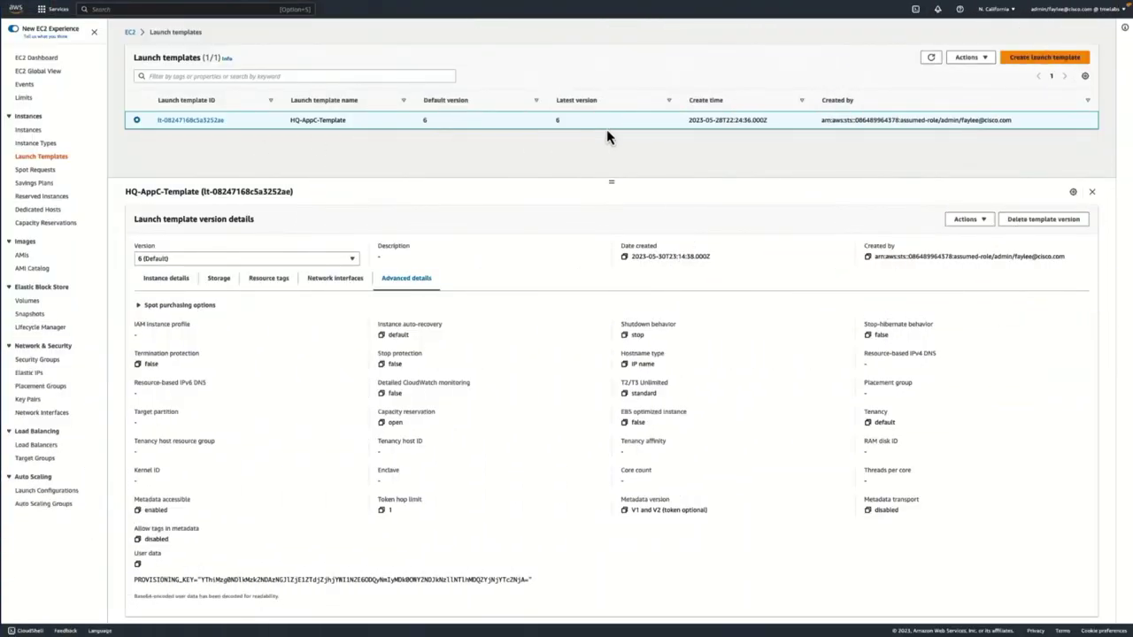
pyautogui.click(969, 57)
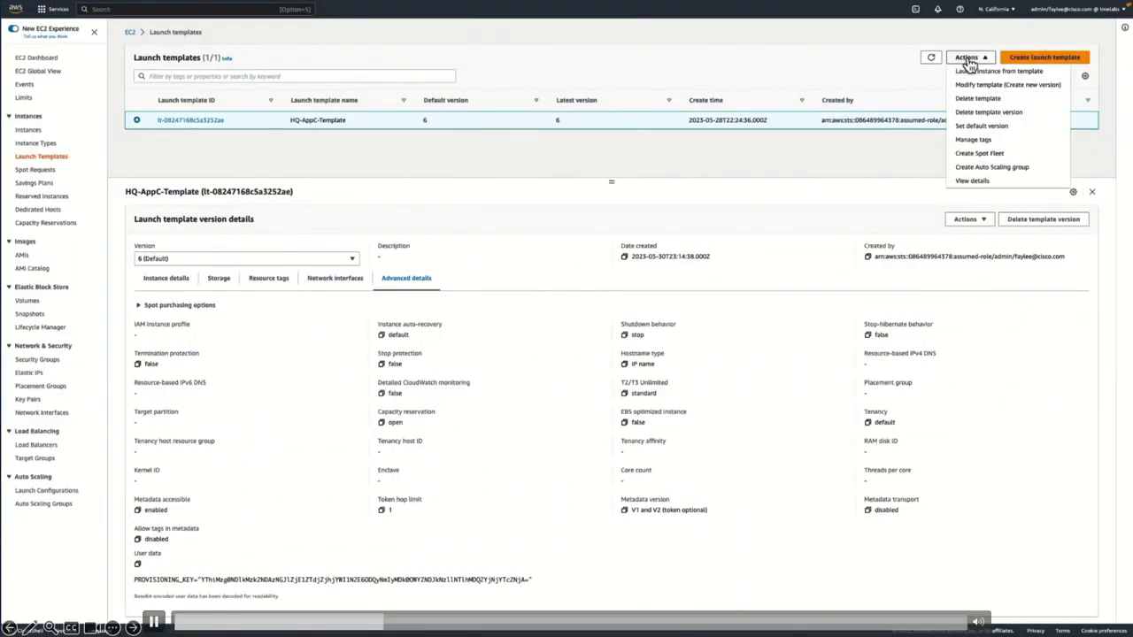
pyautogui.click(982, 71)
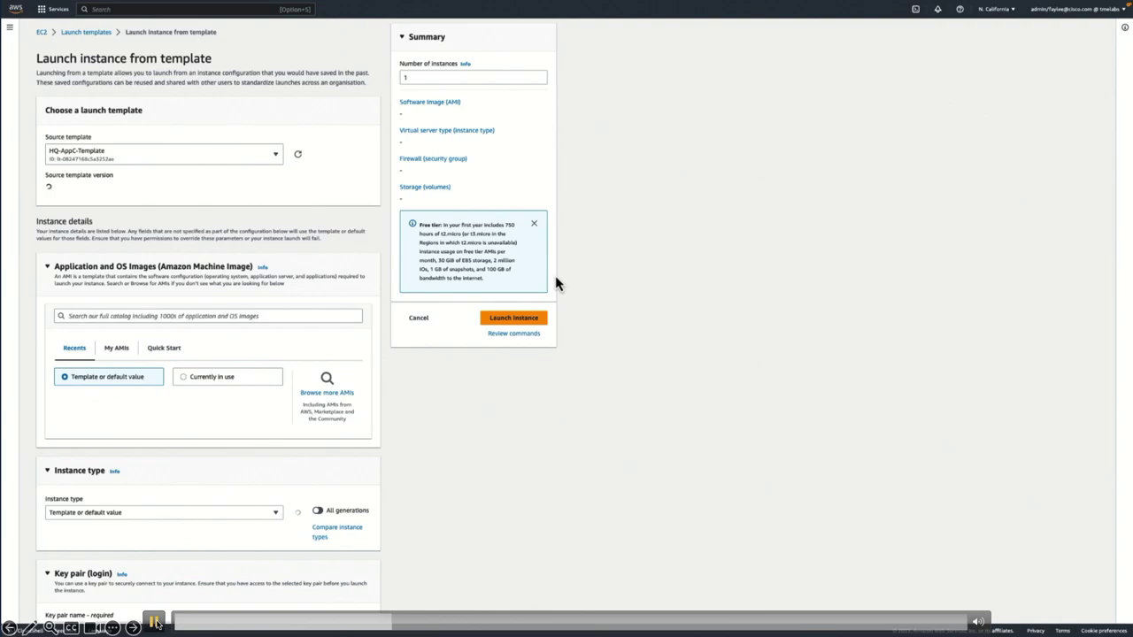
pyautogui.click(541, 328)
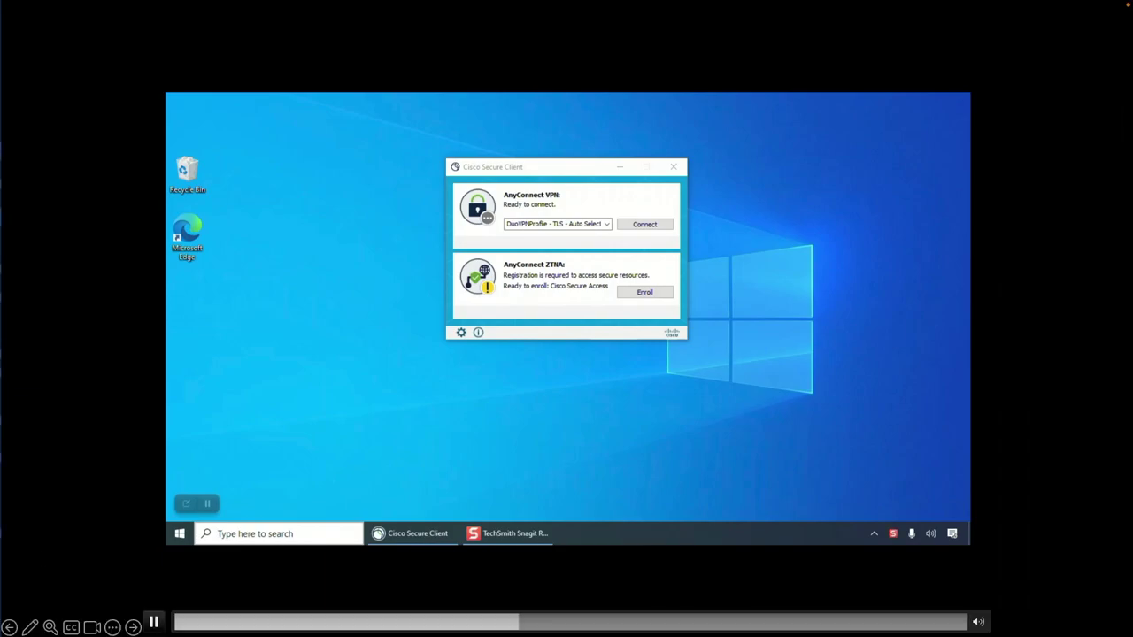
pyautogui.click(508, 624)
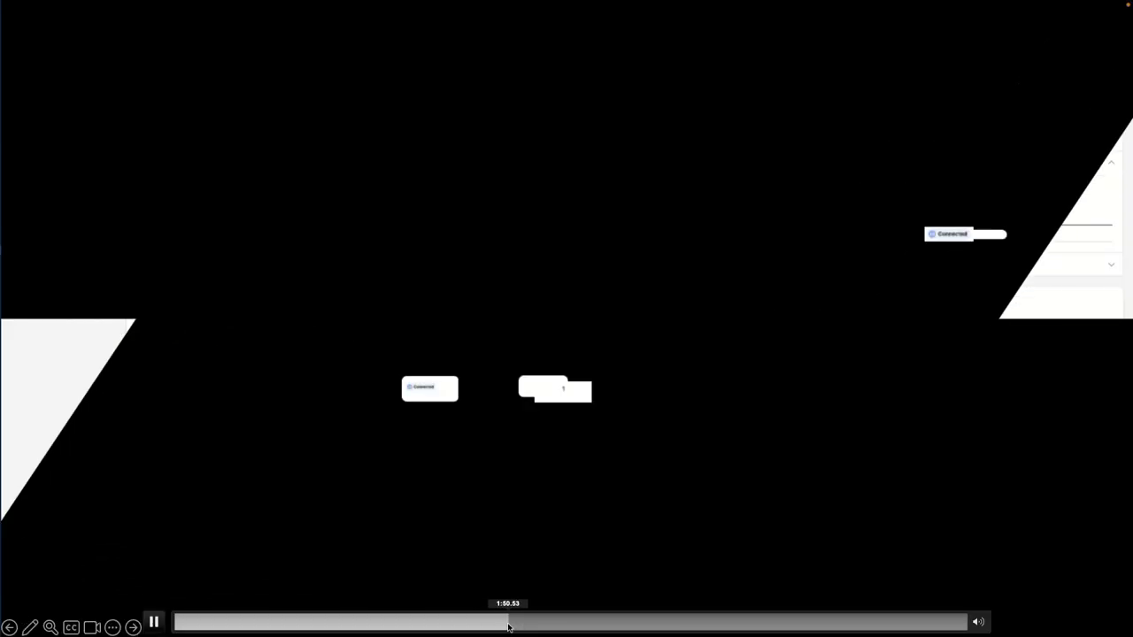
pyautogui.click(491, 625)
pyautogui.press('space')
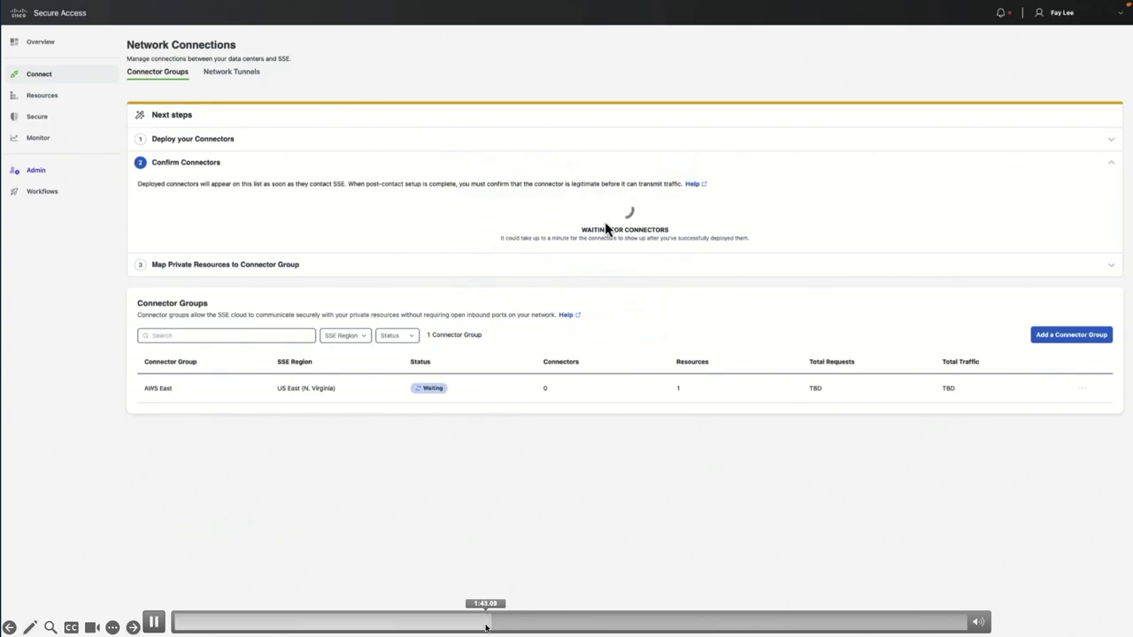
pyautogui.click(153, 627)
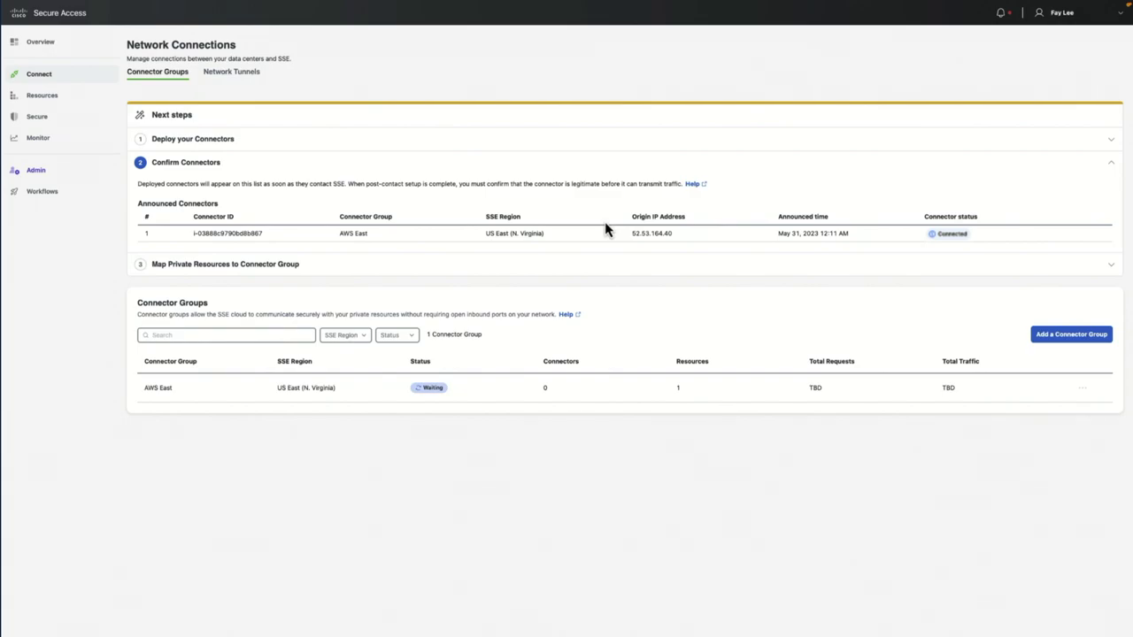
pyautogui.moveTo(225, 513)
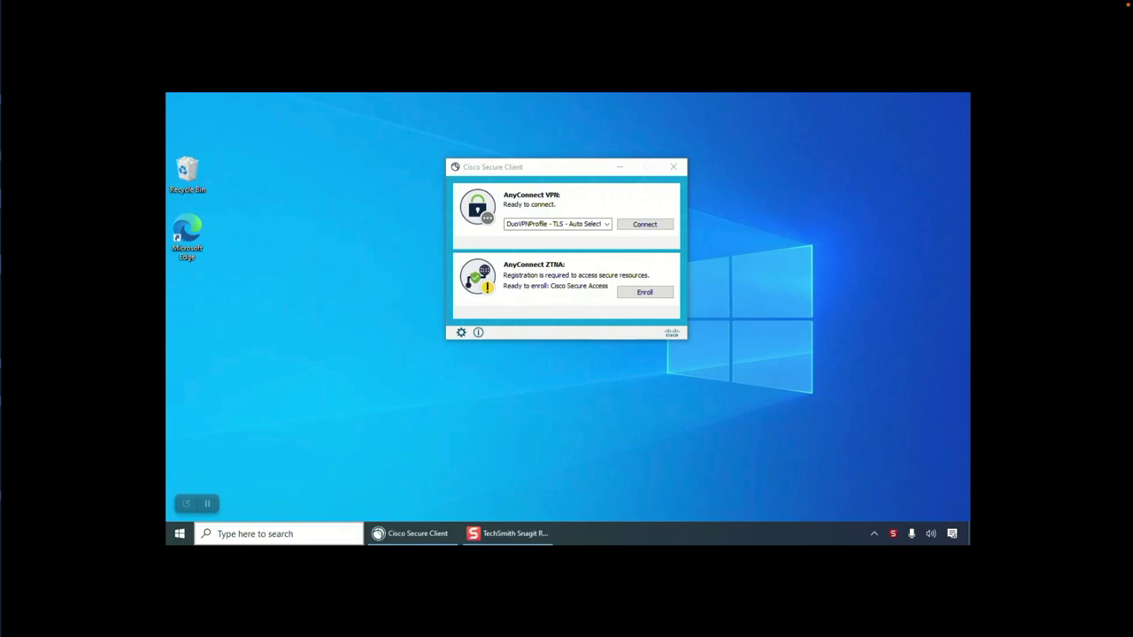
pyautogui.moveTo(233, 480)
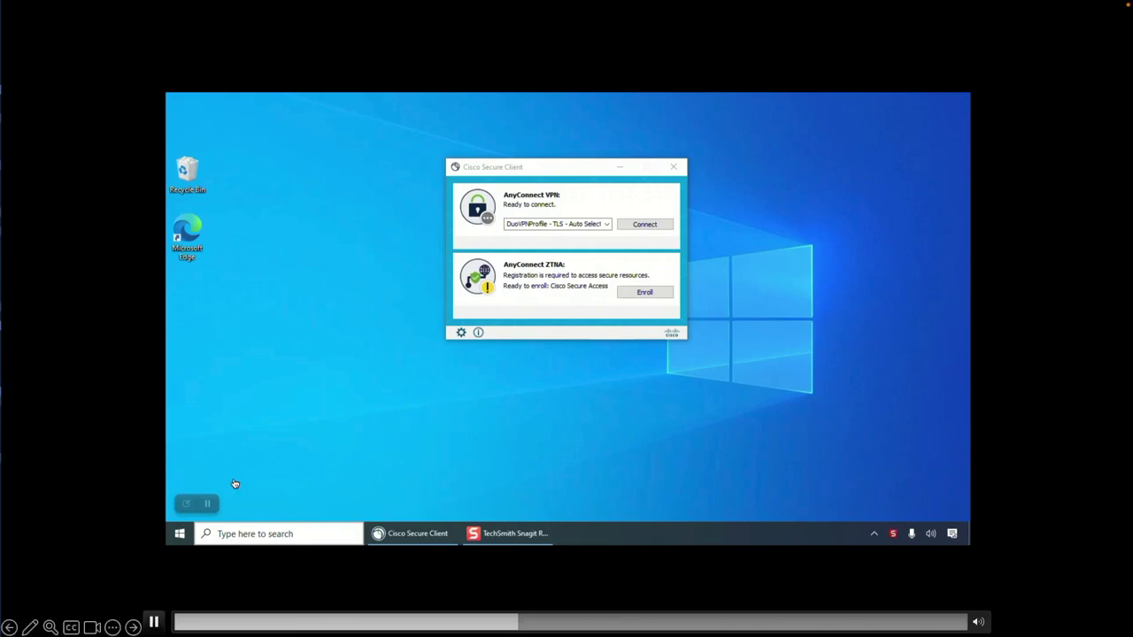
pyautogui.click(155, 622)
pyautogui.click(153, 624)
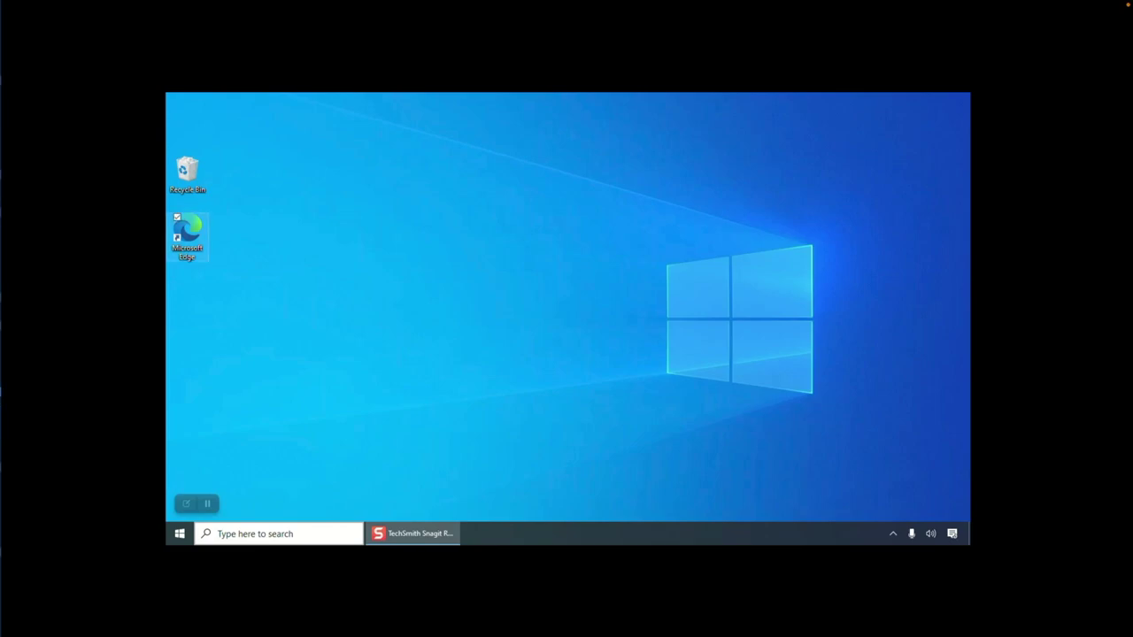
# Test access to Jira and the VPN-Only site patient-portal.abc.com in Microsoft Edge, reload the portal page, and close the browser.
pyautogui.doubleClick(187, 234)
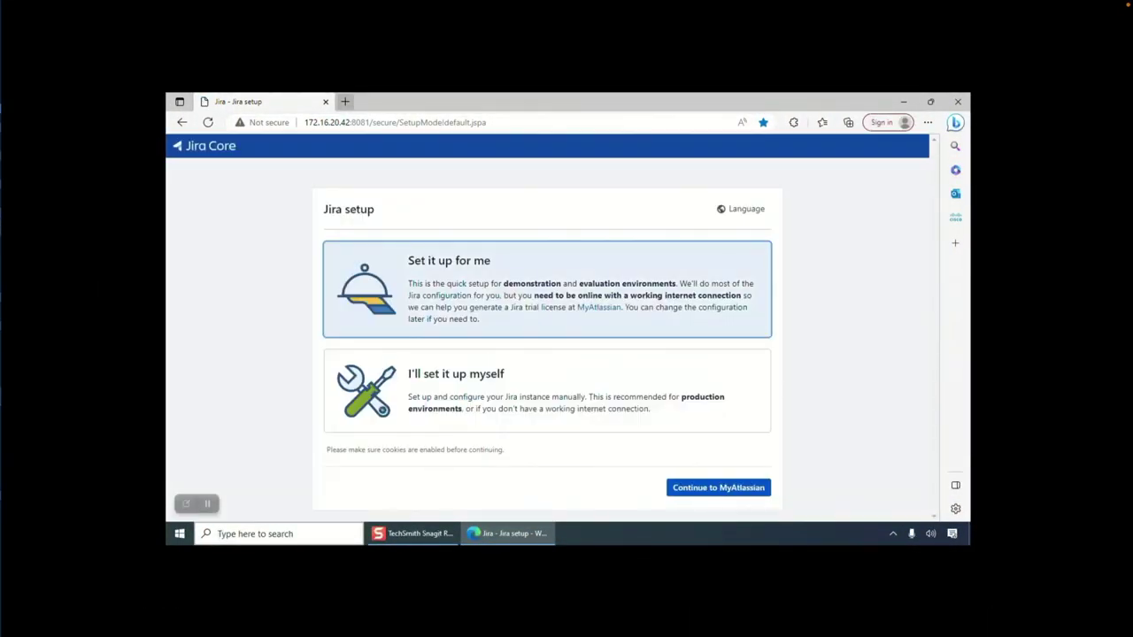
pyautogui.hotkey('ctrl', 't')
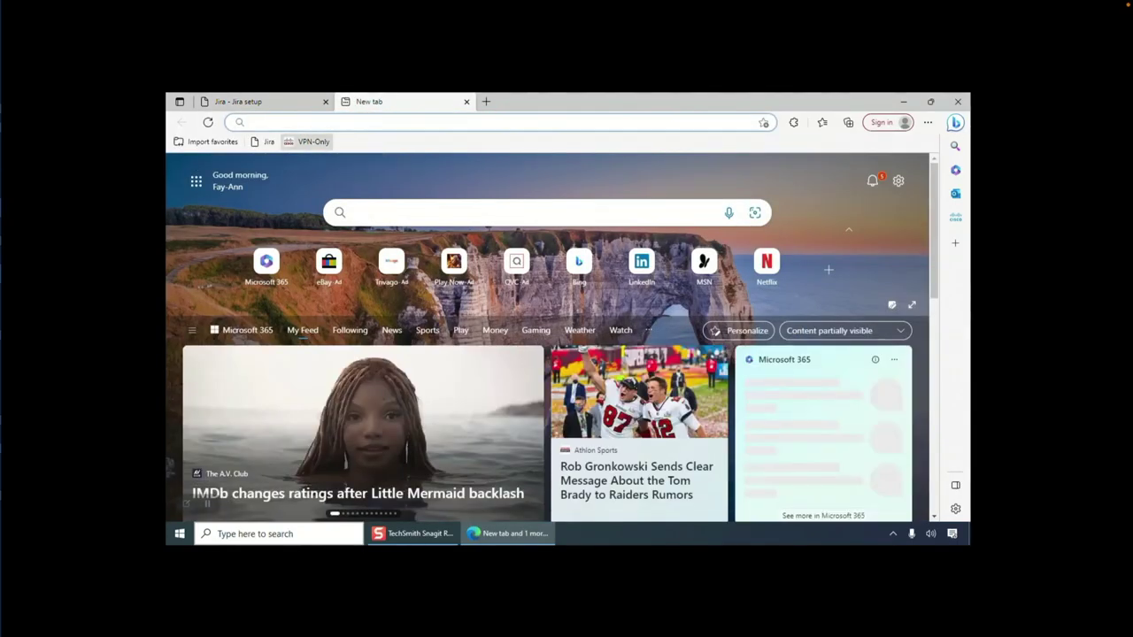
pyautogui.click(308, 141)
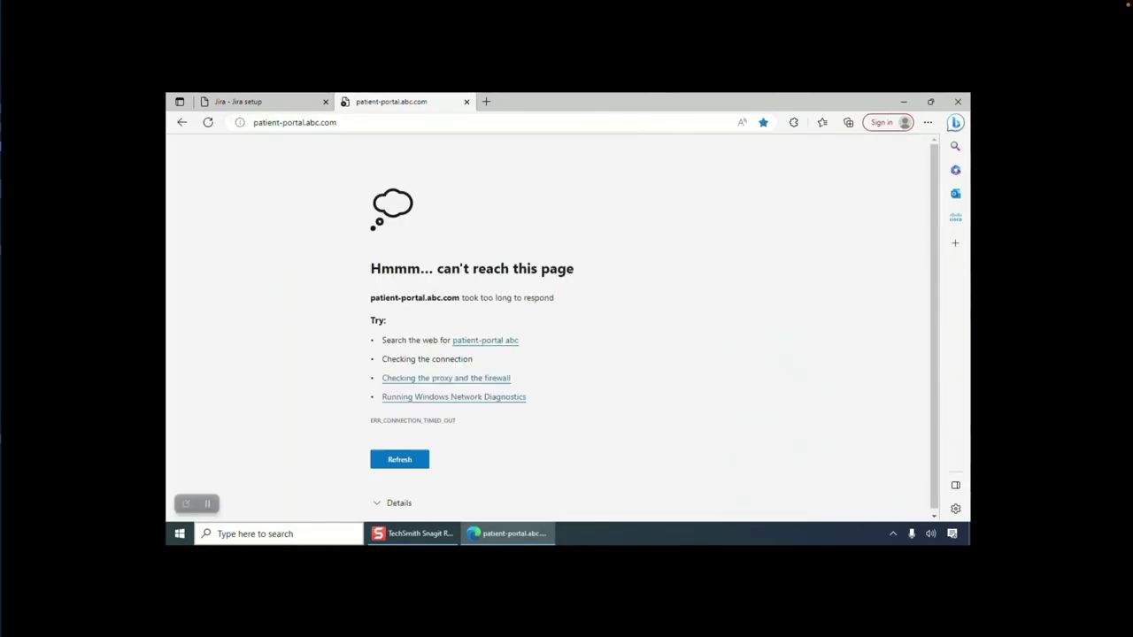
pyautogui.press('F5')
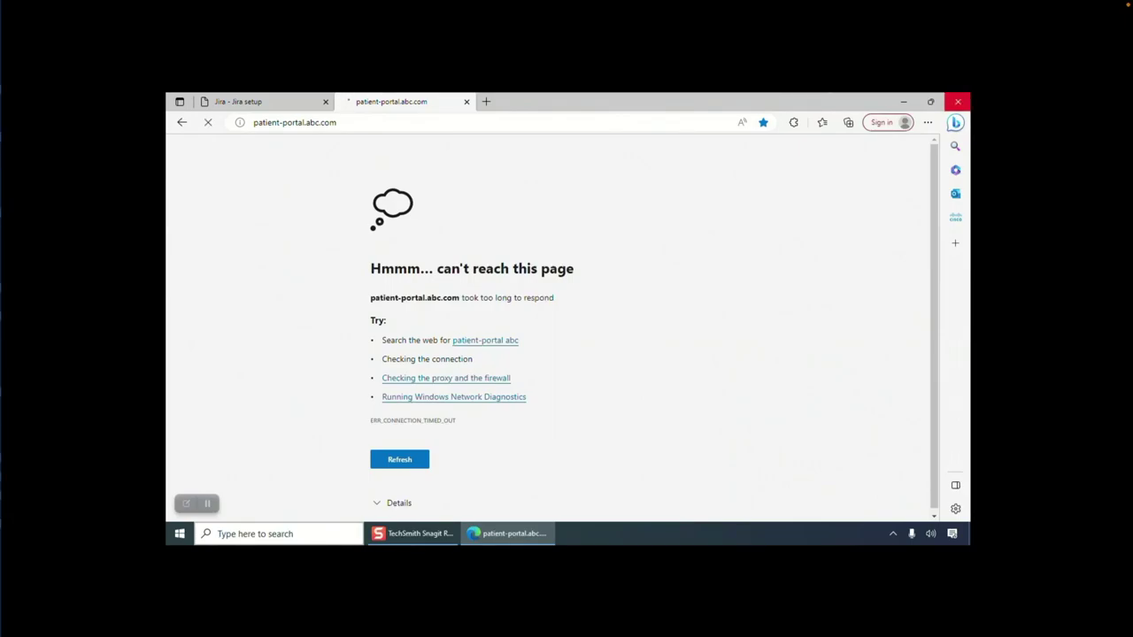
pyautogui.click(958, 101)
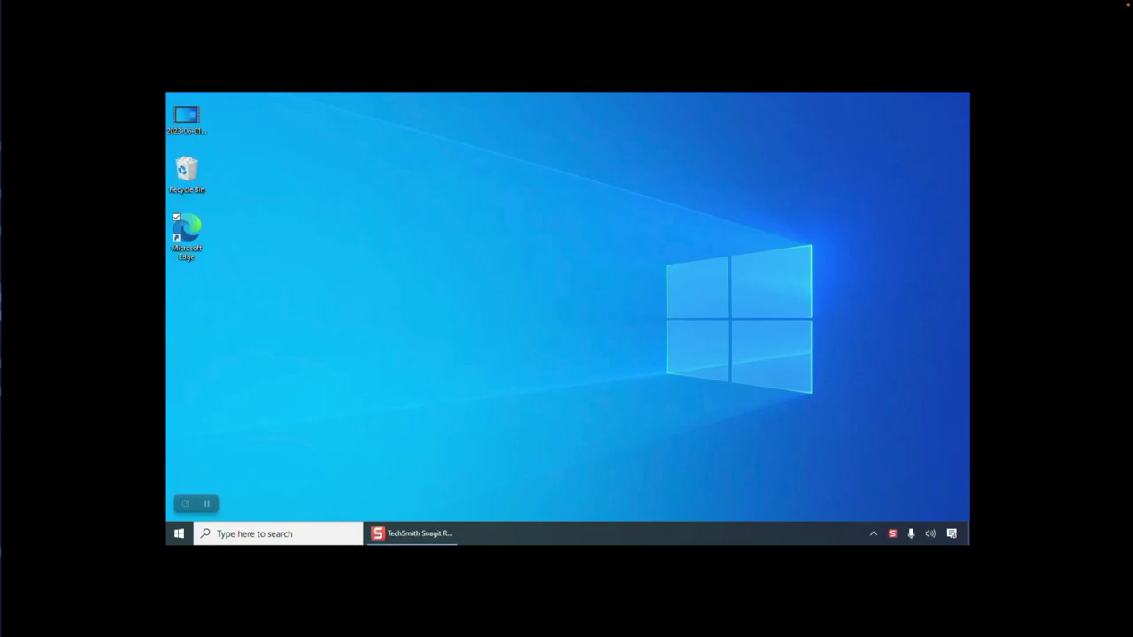
# Connect the AnyConnect VPN in Cisco Secure Client with the DuoVPNProfile profile, entering the account password for Duo Single Sign-On.
pyautogui.click(874, 533)
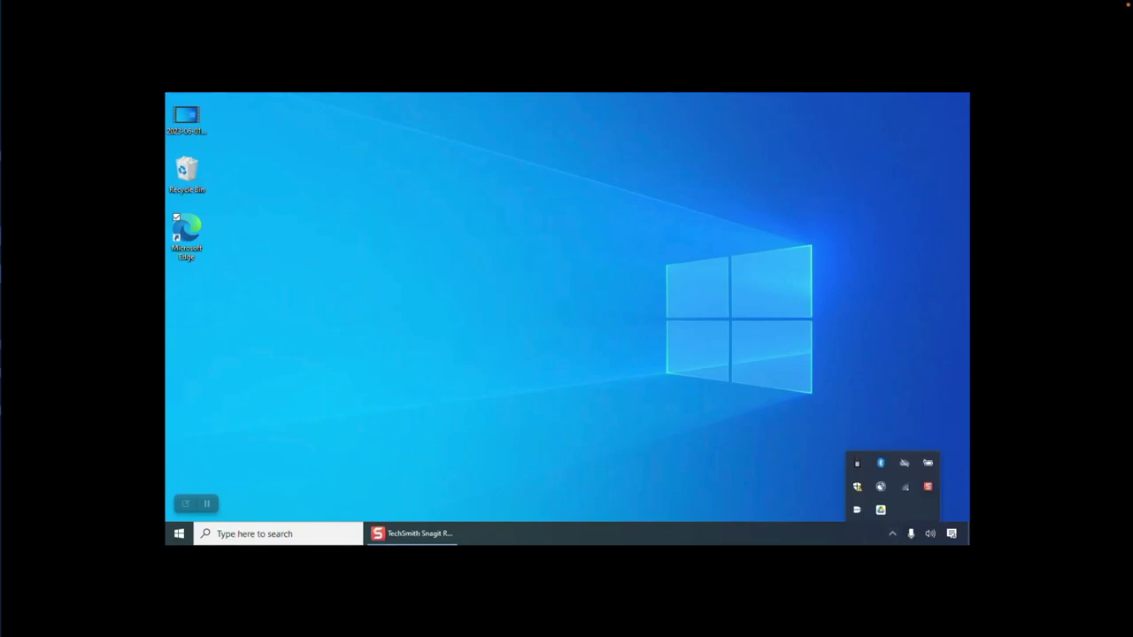
pyautogui.click(881, 486)
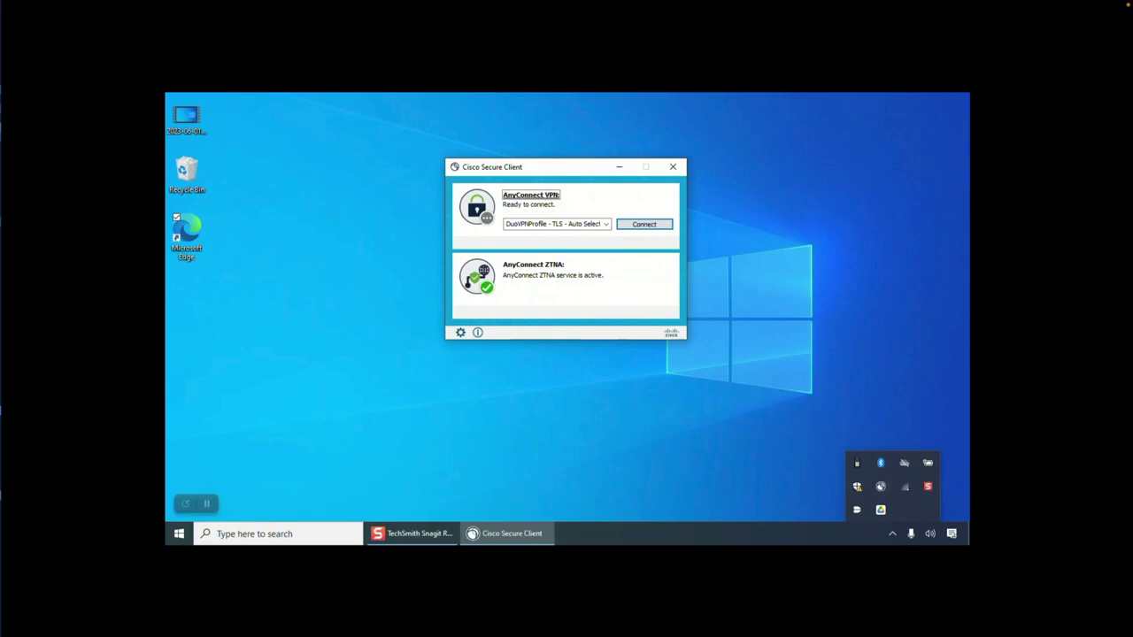
pyautogui.click(644, 224)
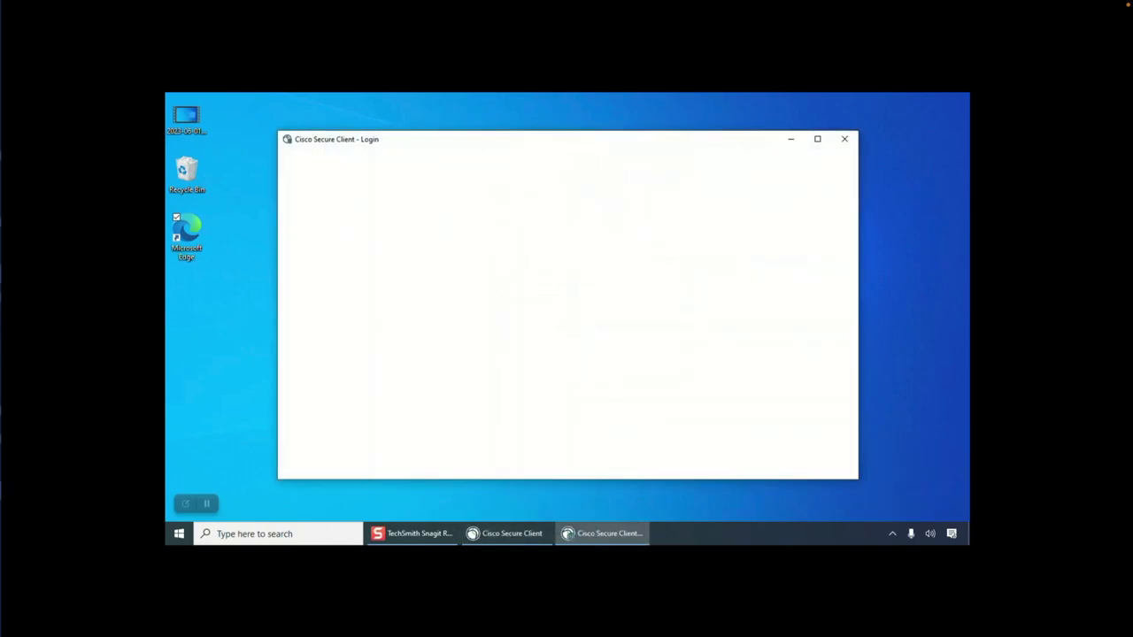
pyautogui.write('*')
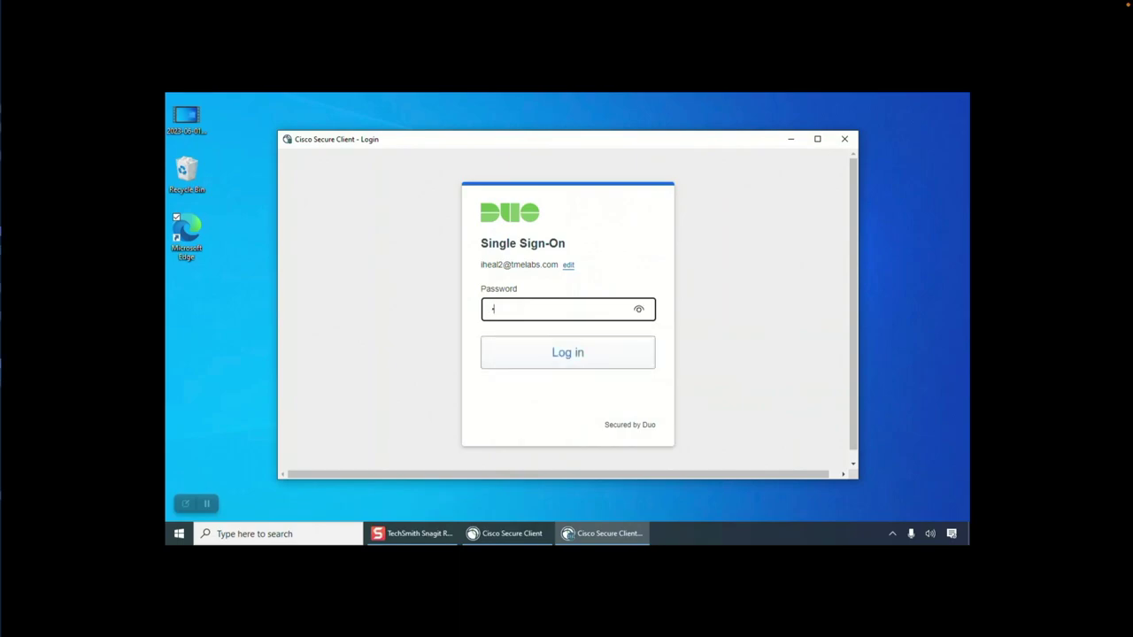
pyautogui.write('****')
pyautogui.press('Return')
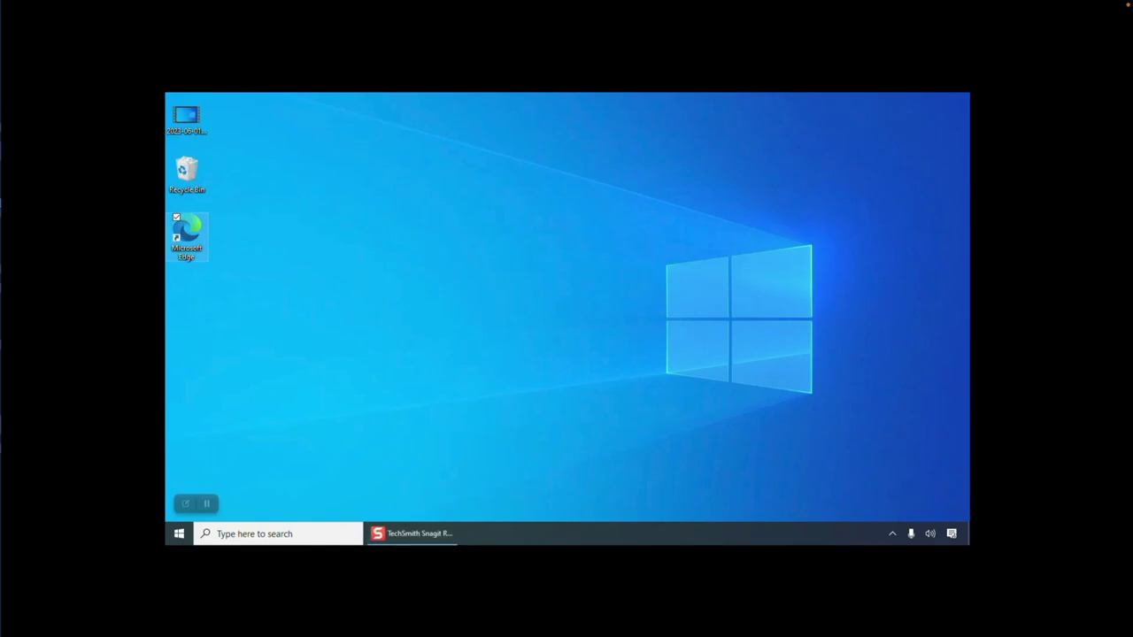
# Load the Jira setup page at 172.16.20.42:8081 in Microsoft Edge and open a new browser tab.
pyautogui.doubleClick(186, 235)
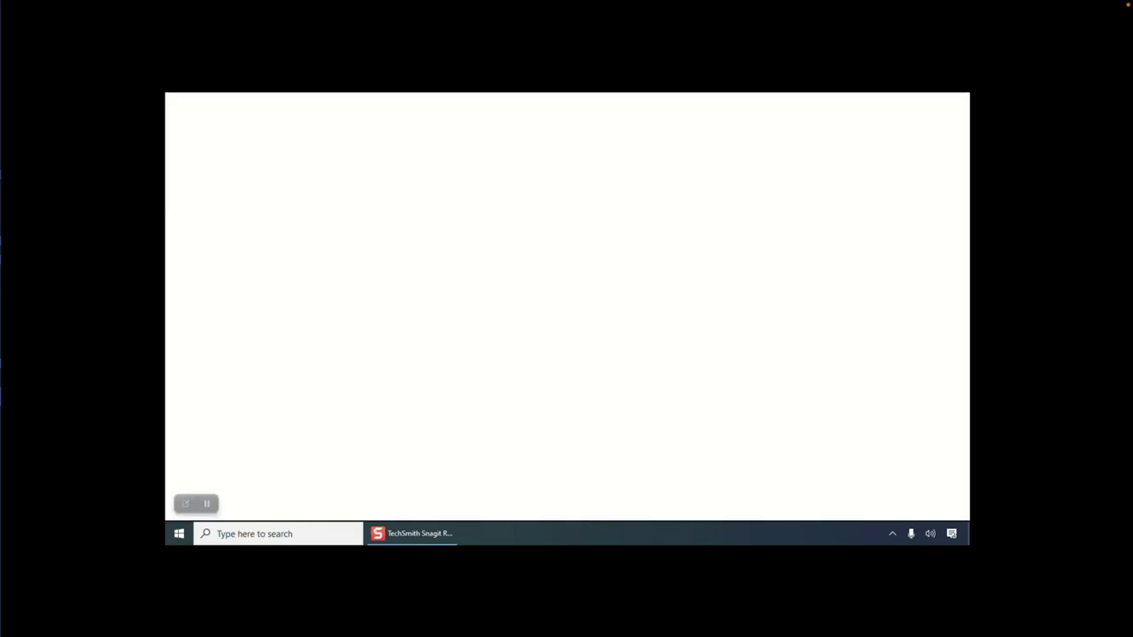
pyautogui.write('172.16.20.42:8081/secure/SetupModeldefault.jspa')
pyautogui.press('Return')
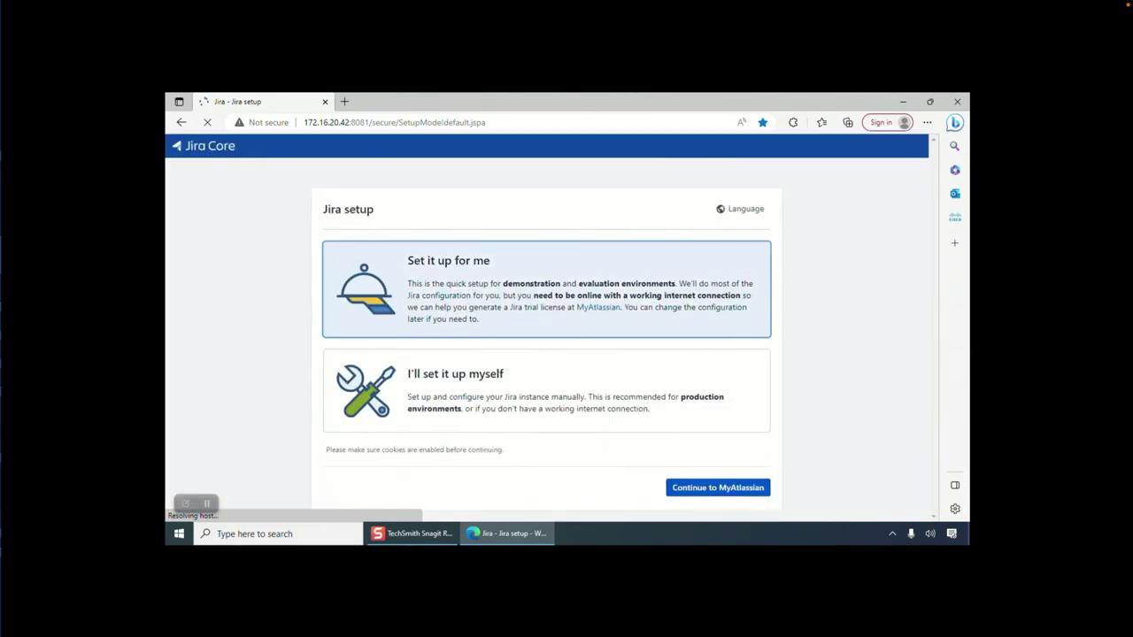
pyautogui.click(344, 101)
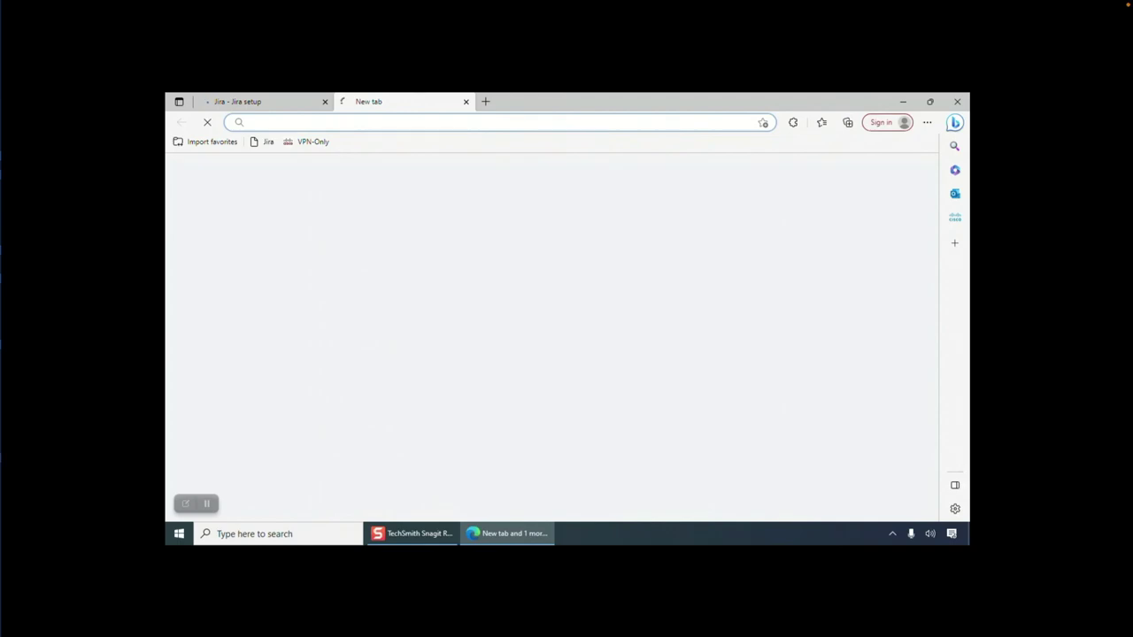